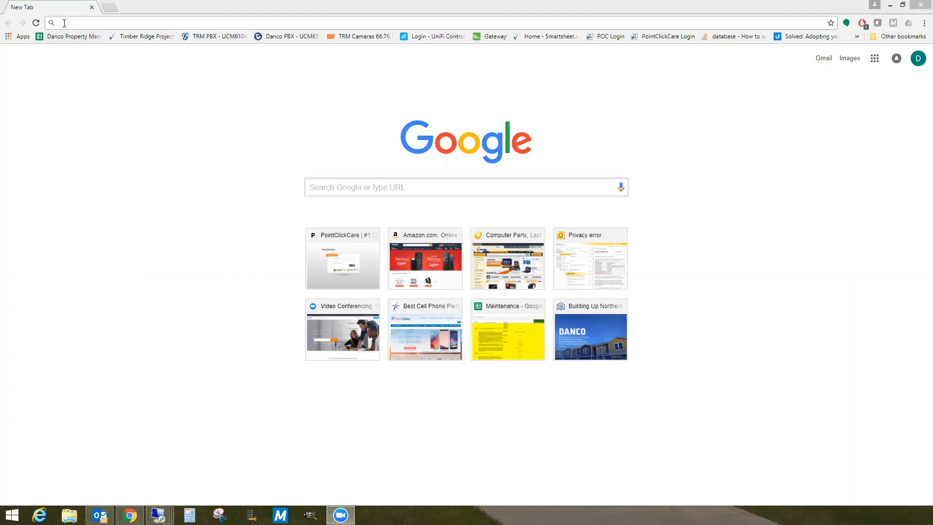
left_click(82, 23)
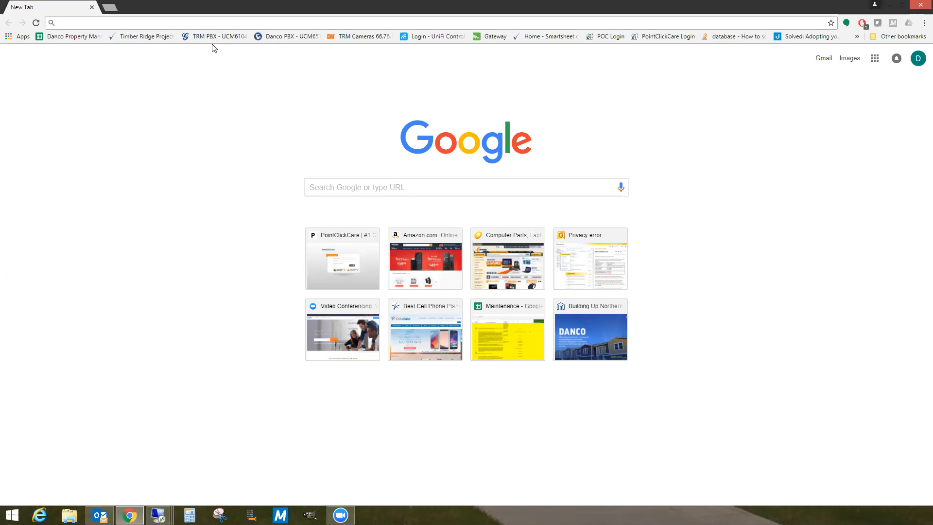
type("http")
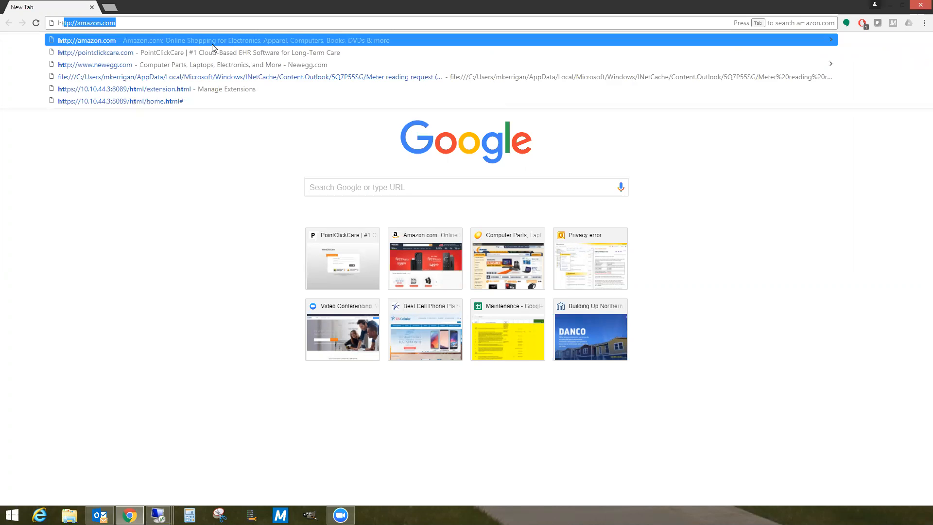
type("://")
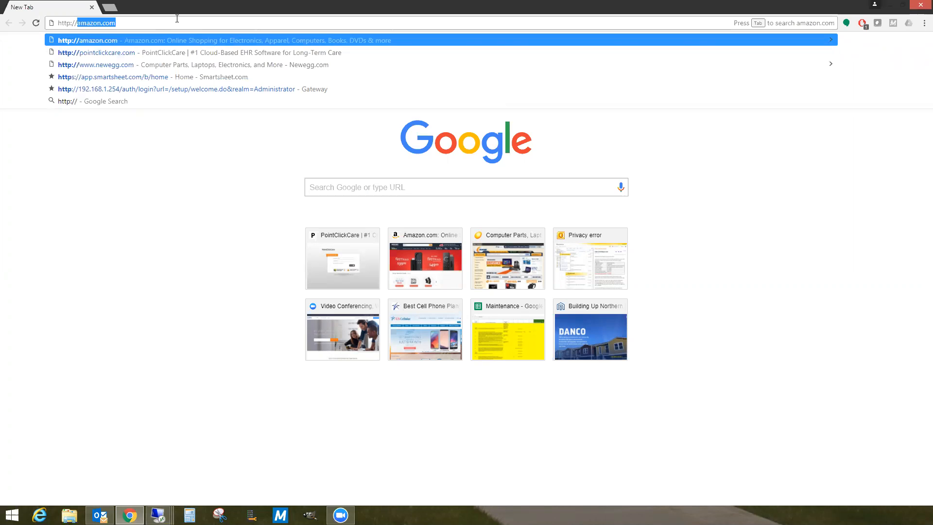
type("yardi-serve")
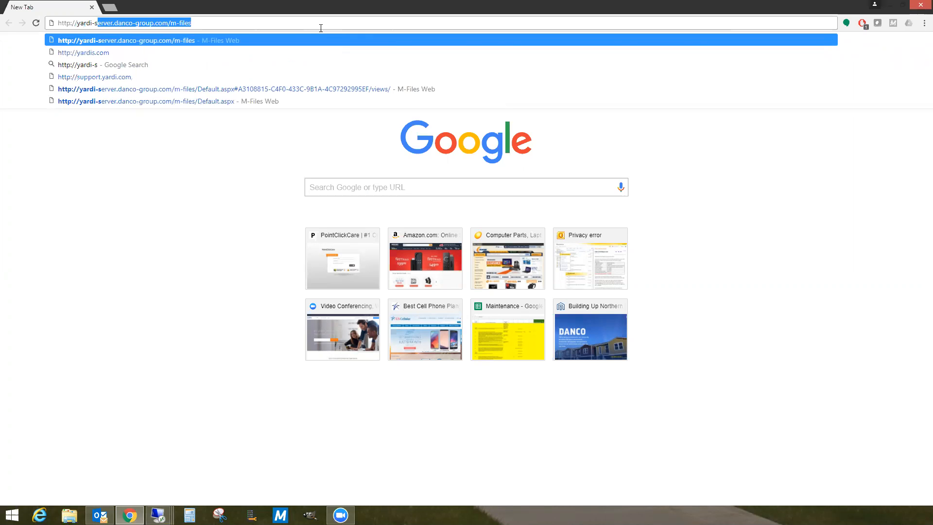
type("r")
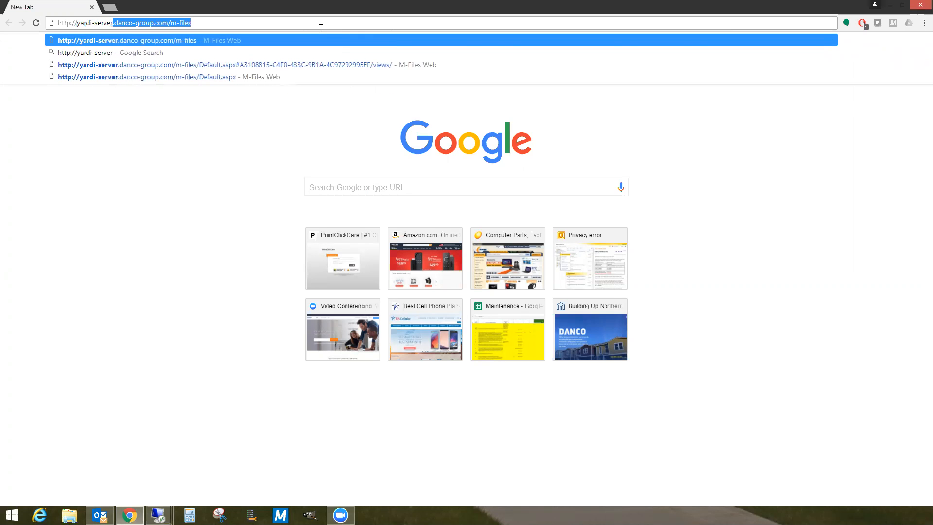
type(".danco")
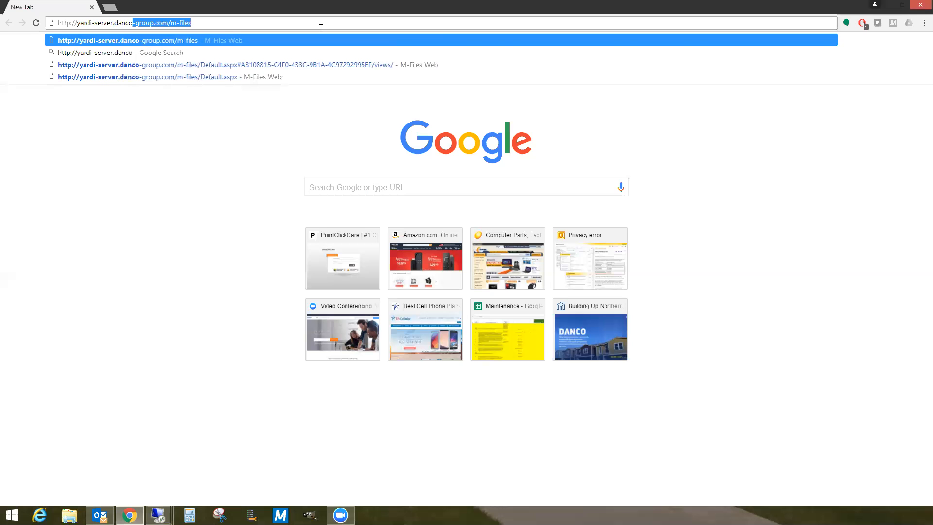
type("-group")
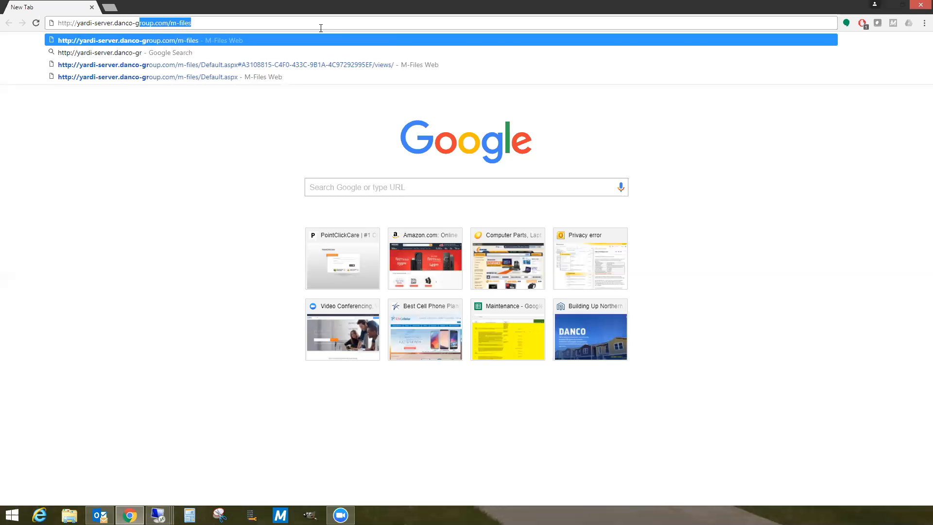
type(".c")
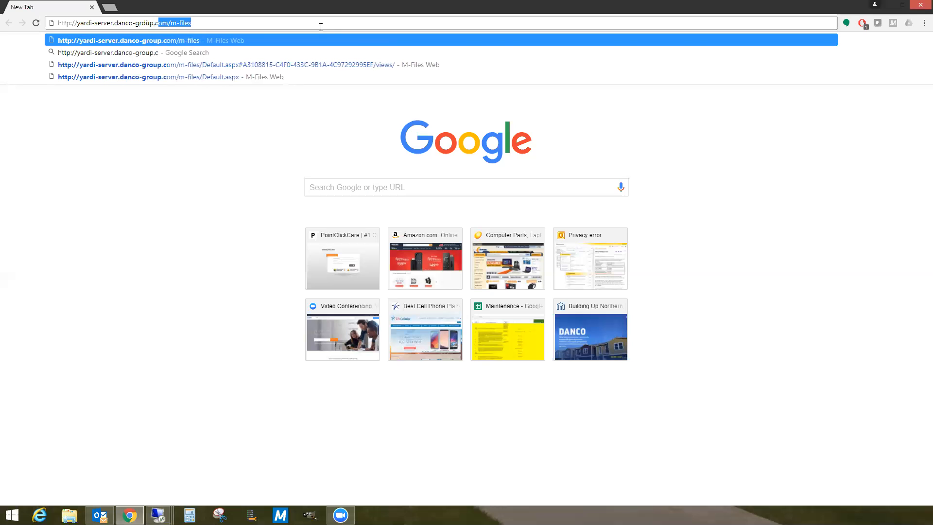
type("om/")
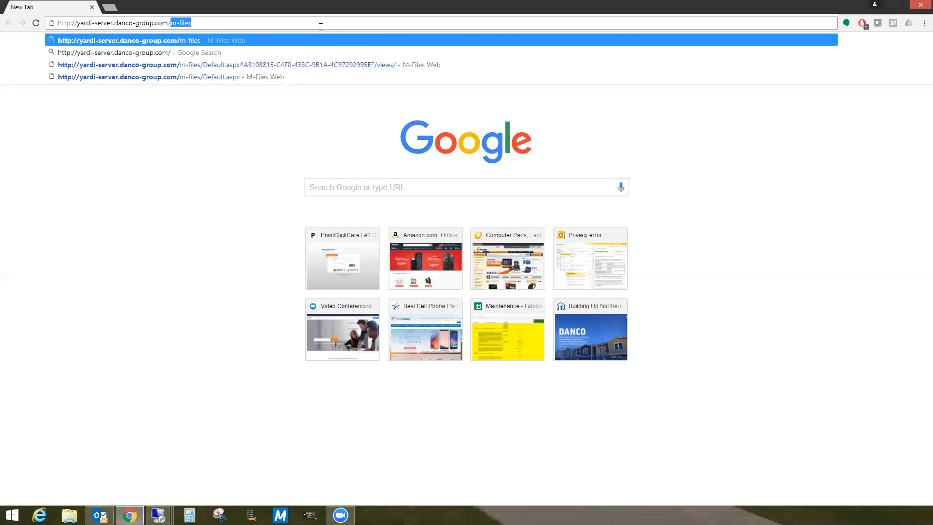
type("m-files")
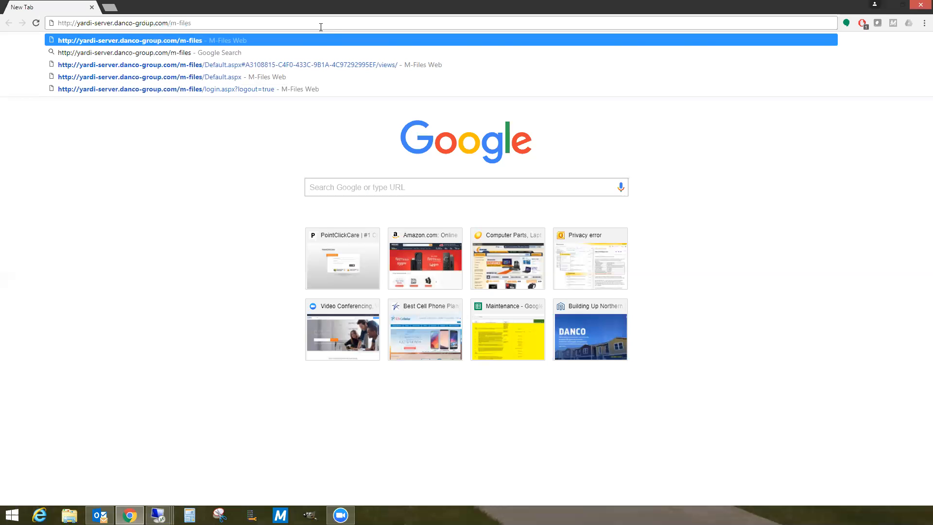
key("Return")
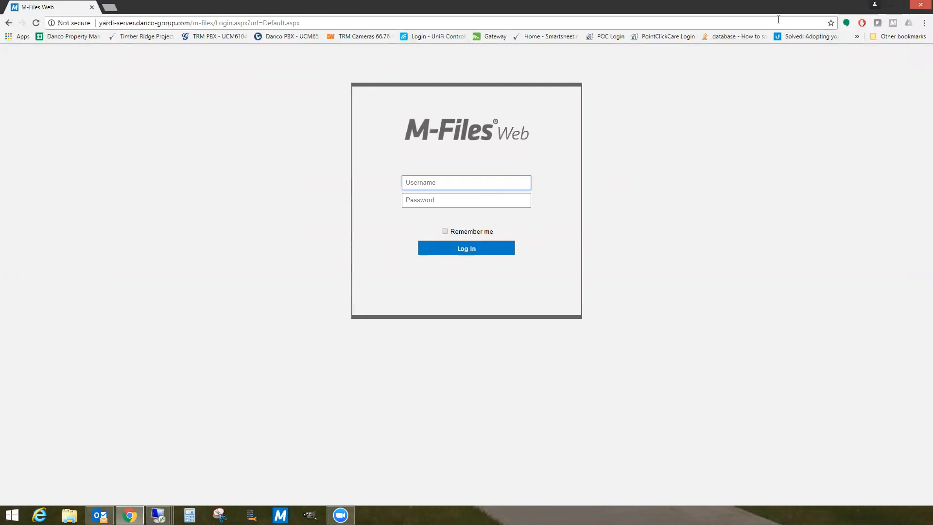
- Bookmark the M-Files Web login page and reopen it from the bookmarks bar overflow
left_click(831, 22)
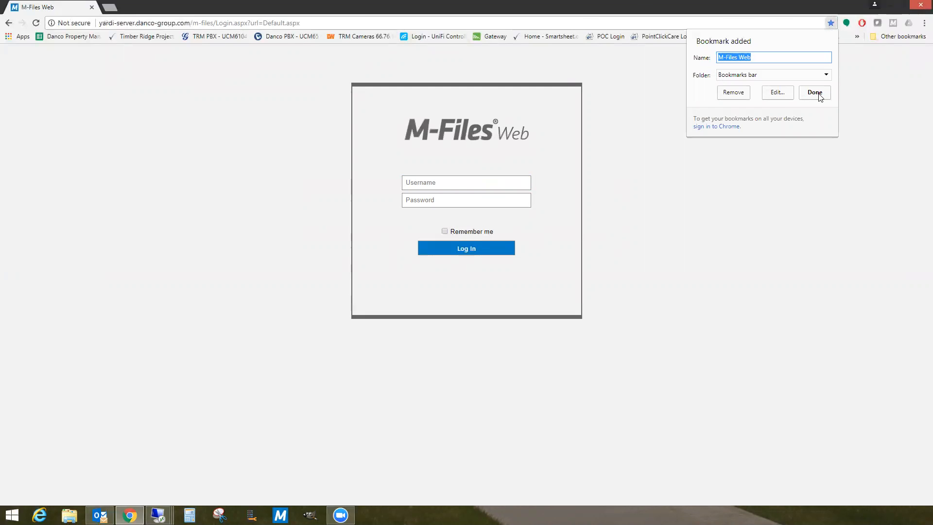
left_click(867, 76)
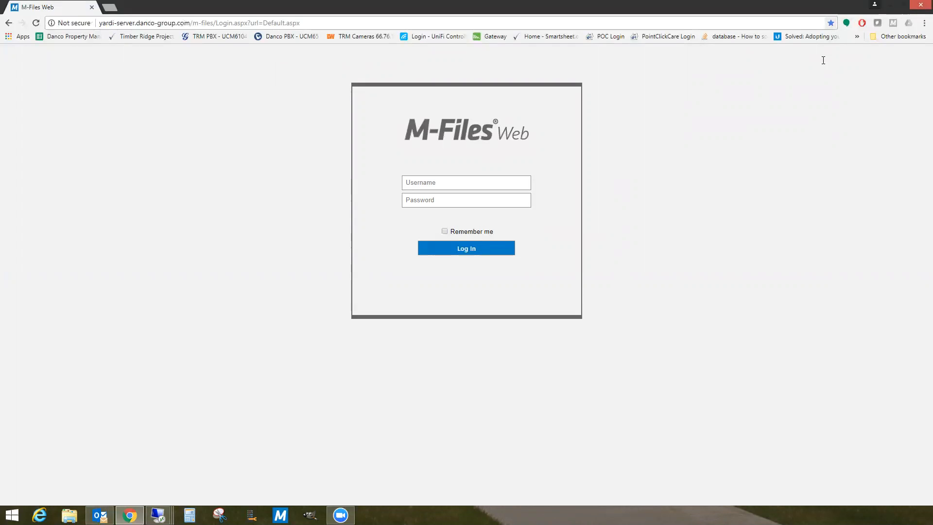
left_click(831, 22)
left_click(815, 93)
left_click(857, 37)
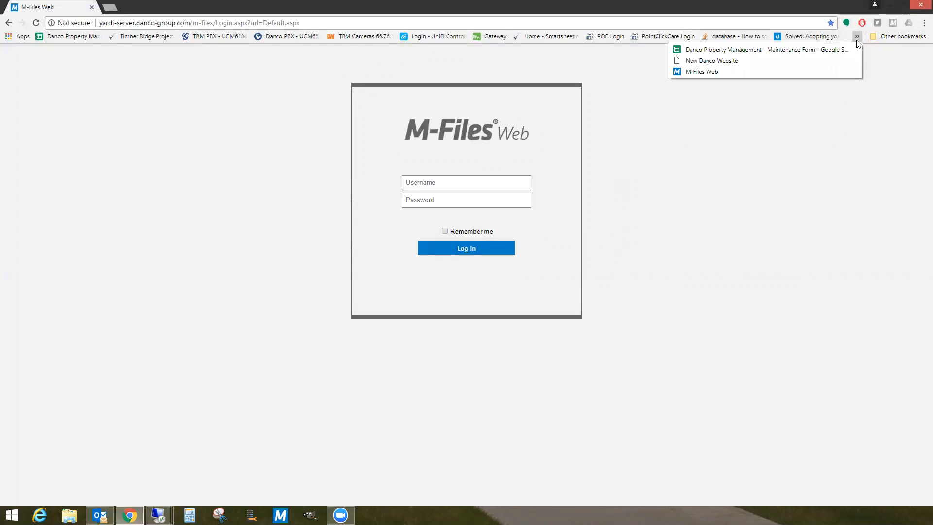
left_click(710, 72)
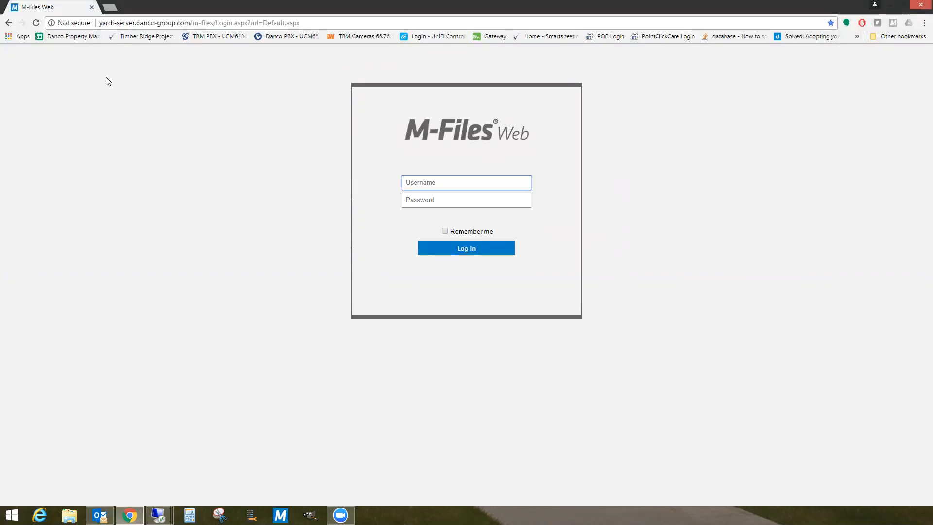
- Log in to M-Files Web with the administrator account and its password
left_click(418, 183)
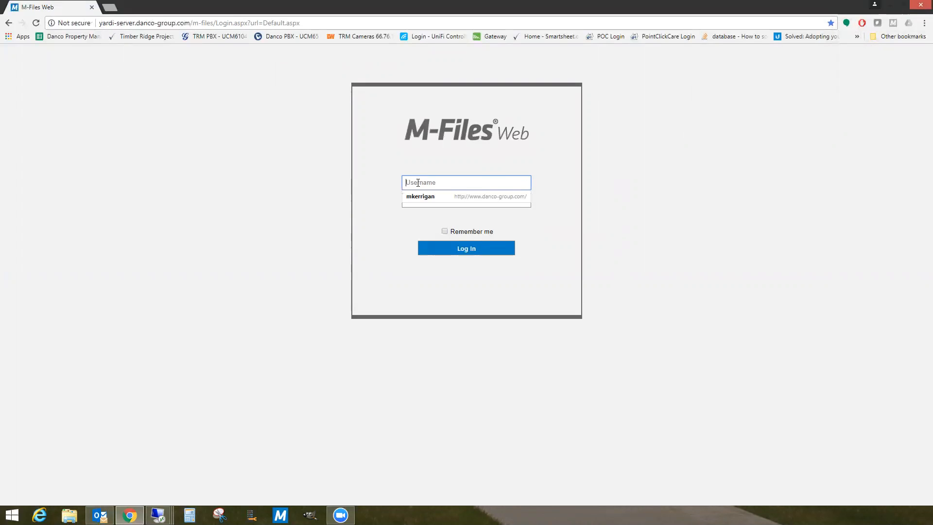
type("administrator")
key("Tab")
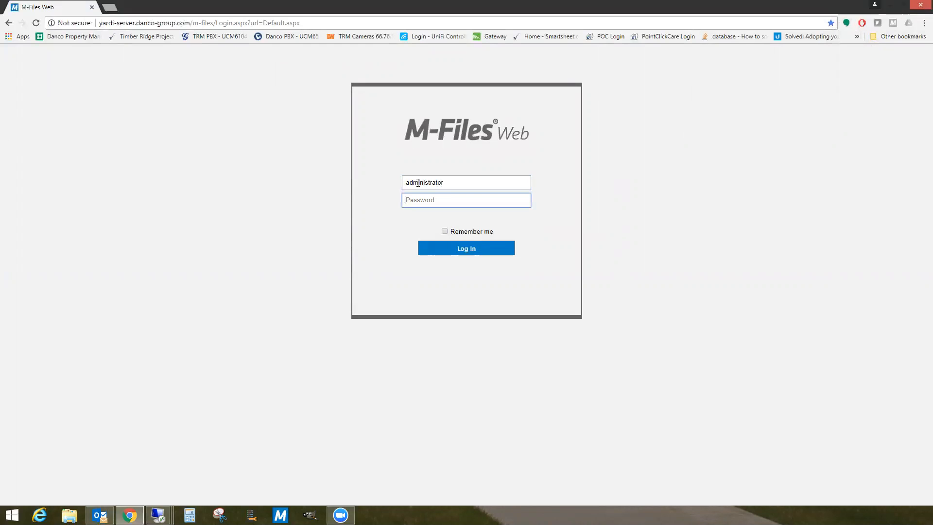
type("•••••••")
key("Return")
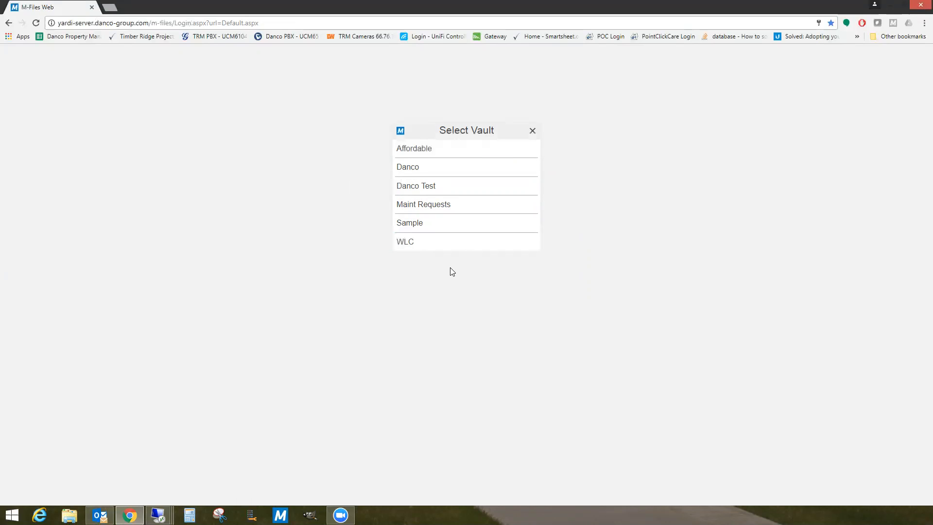
- Open the Danco vault and leave its My Views group collapsed
left_click(403, 170)
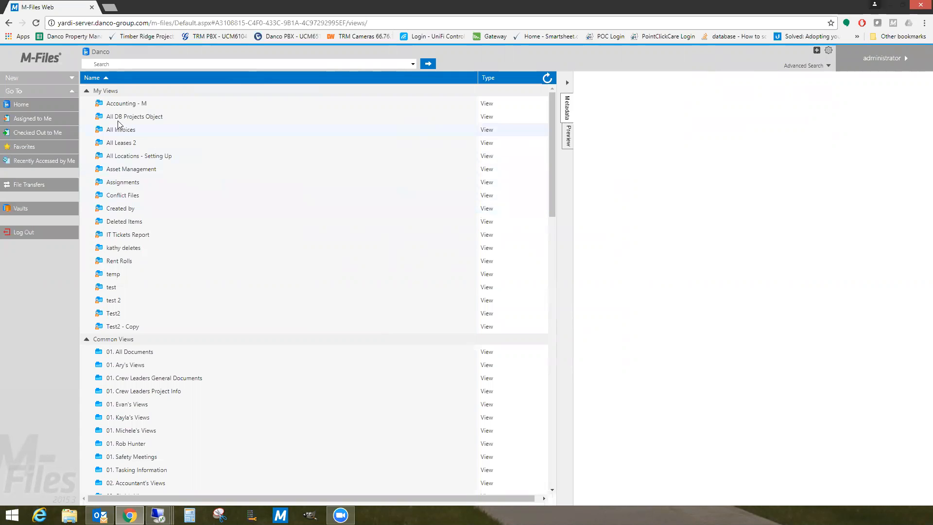
left_click(88, 94)
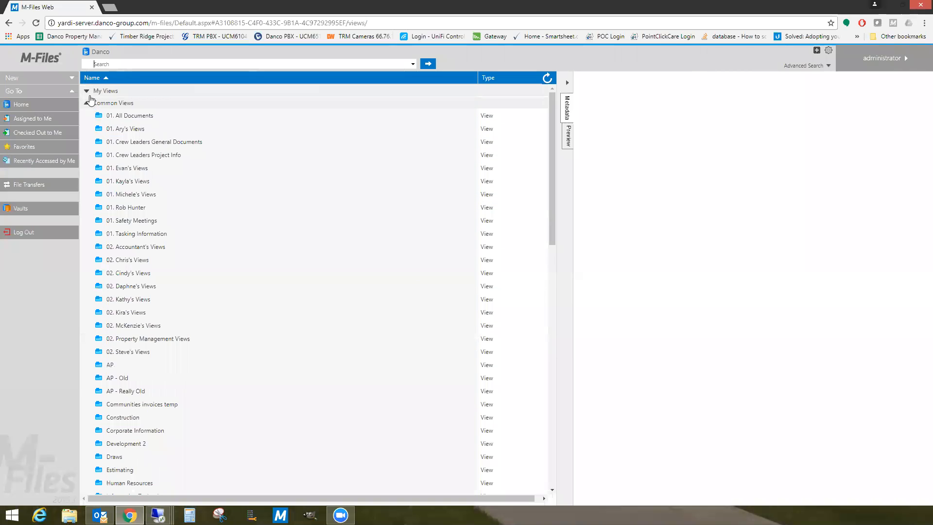
left_click(88, 92)
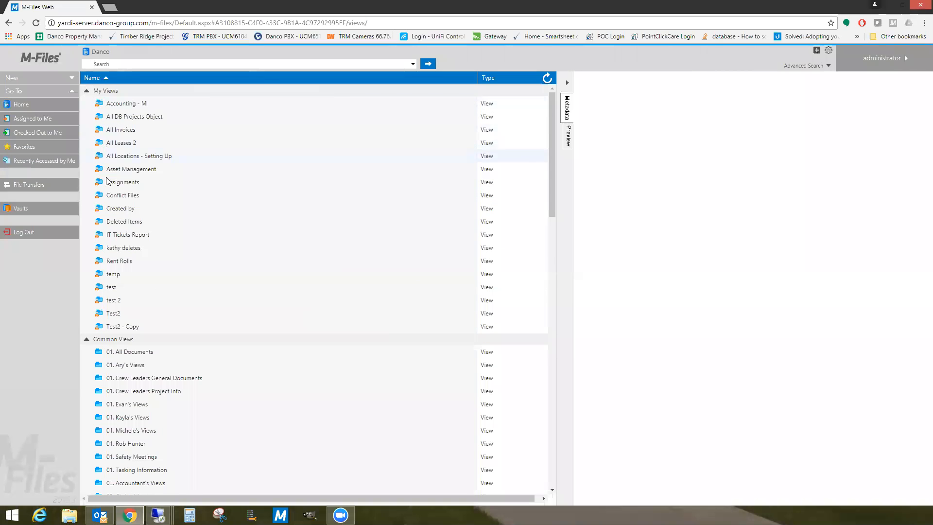
left_click(88, 92)
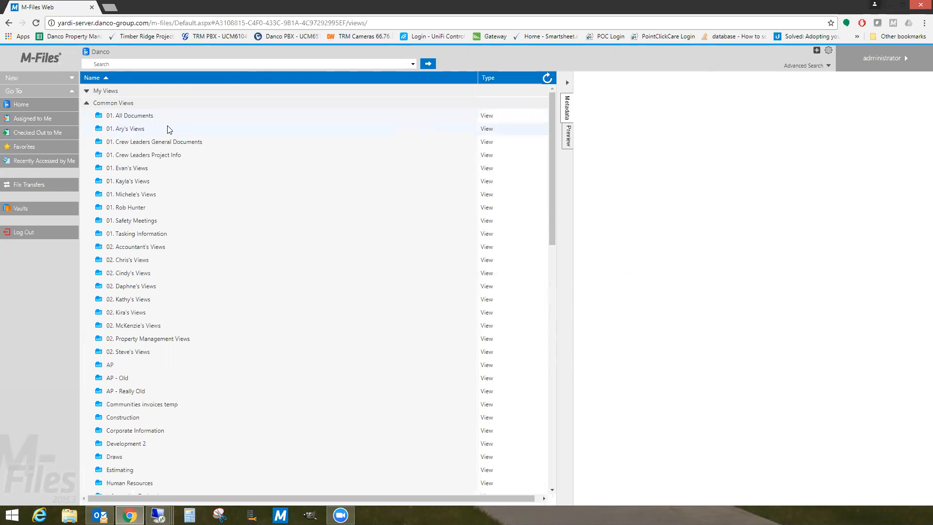
- Browse 01. All Documents, Information Technology's How To's and Contract folders, then return to Danco's root
double_click(124, 117)
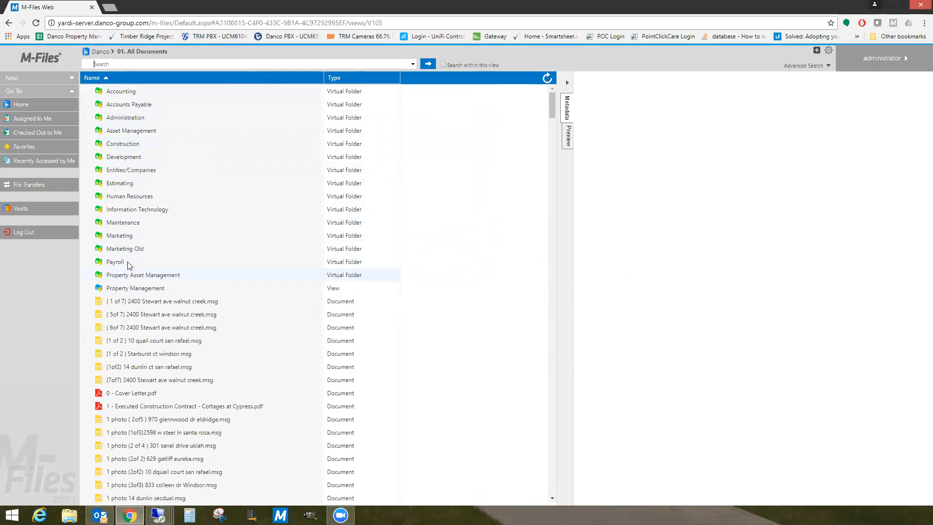
double_click(150, 212)
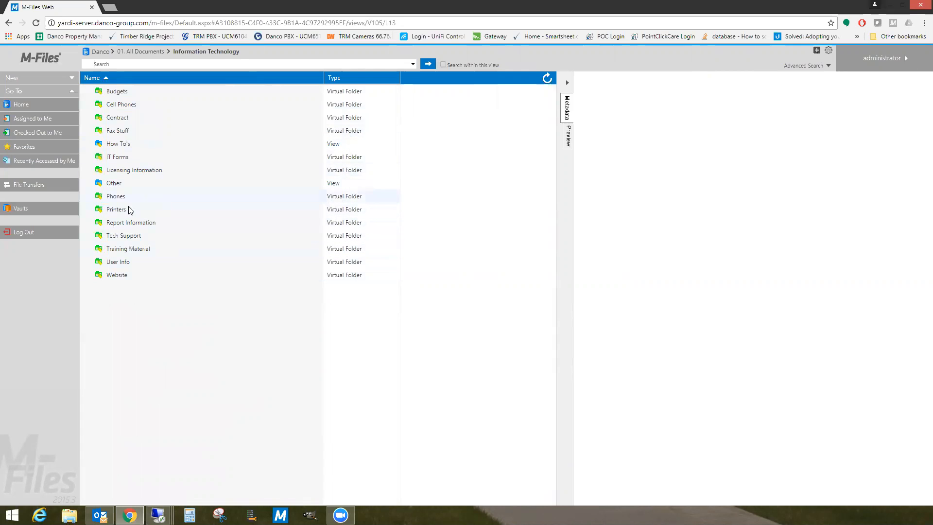
left_click(118, 147)
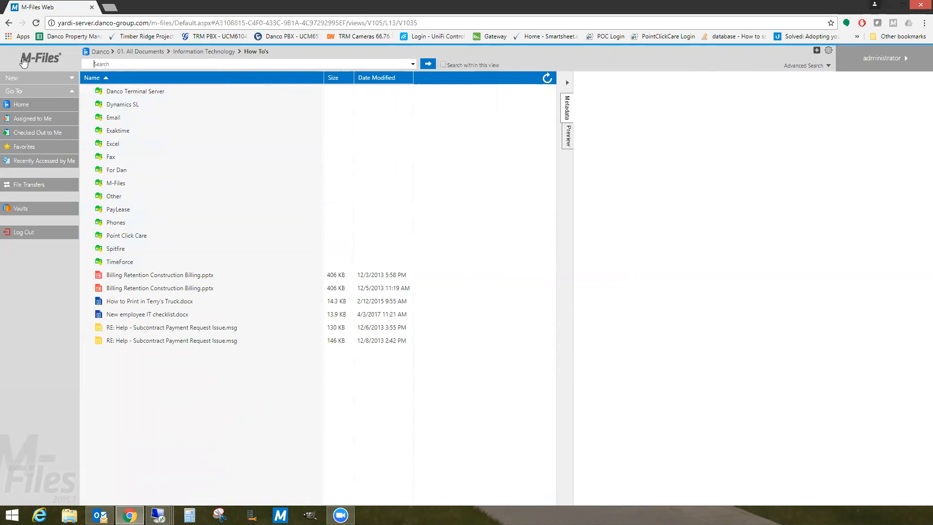
left_click(8, 22)
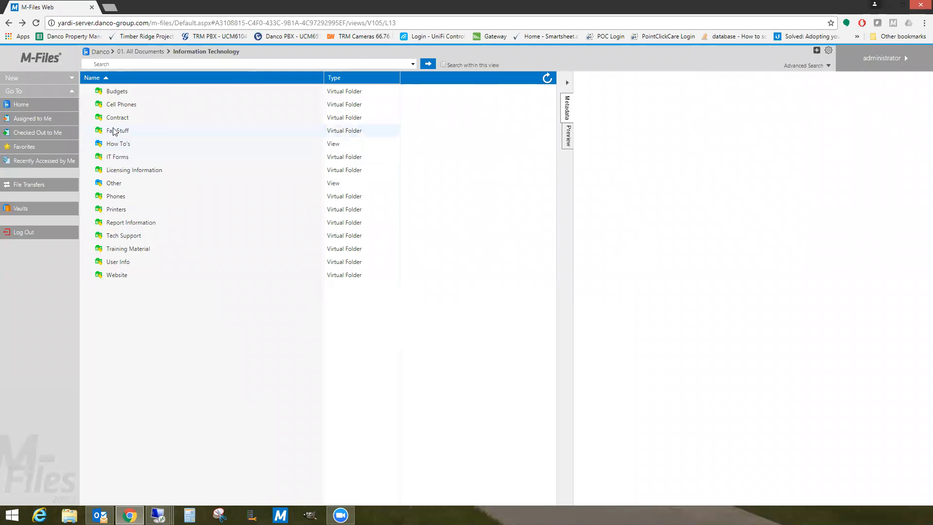
left_click(120, 118)
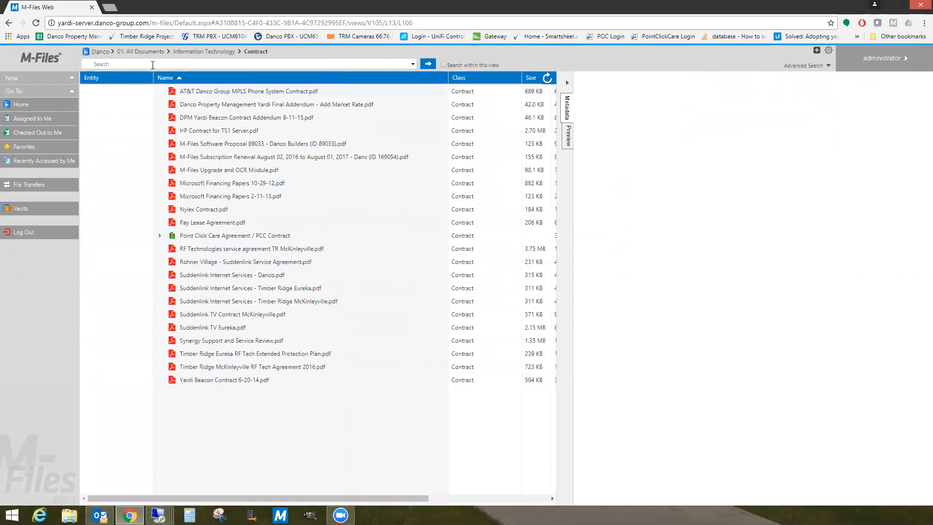
left_click(102, 52)
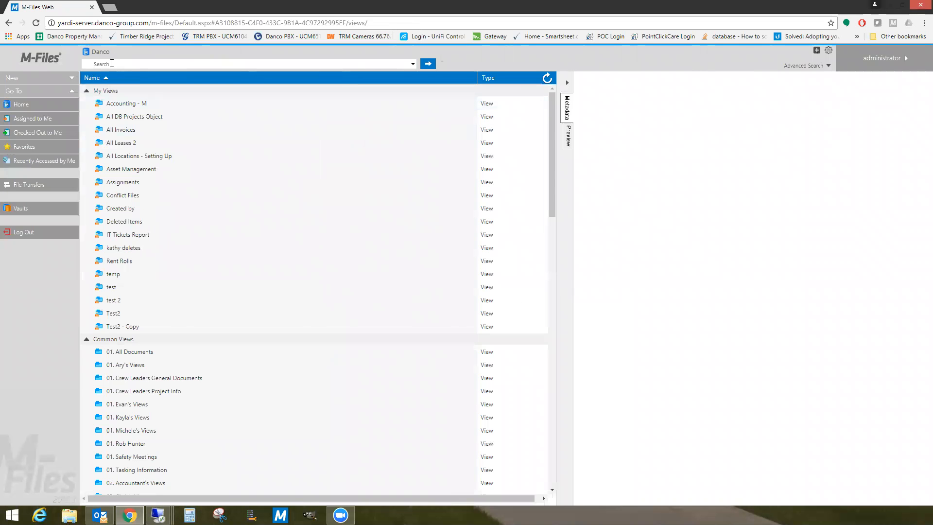
left_click(87, 91)
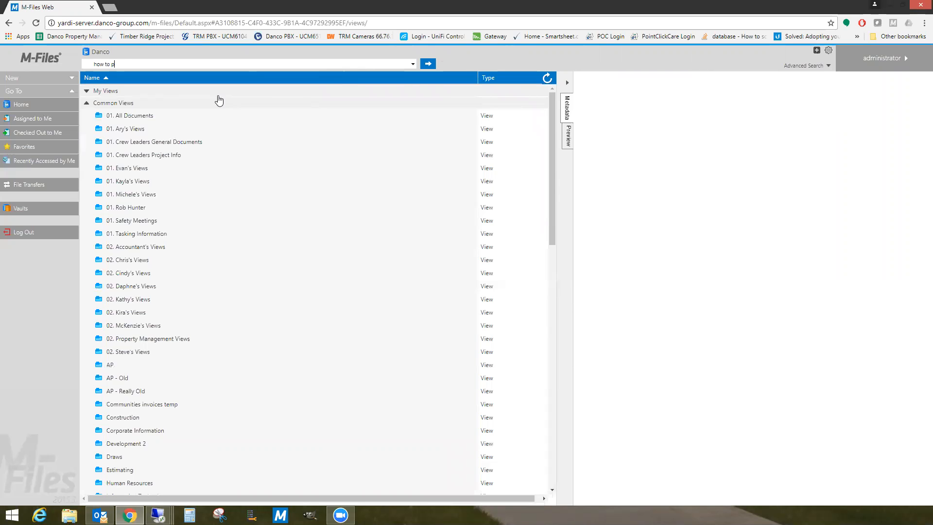
key("Return")
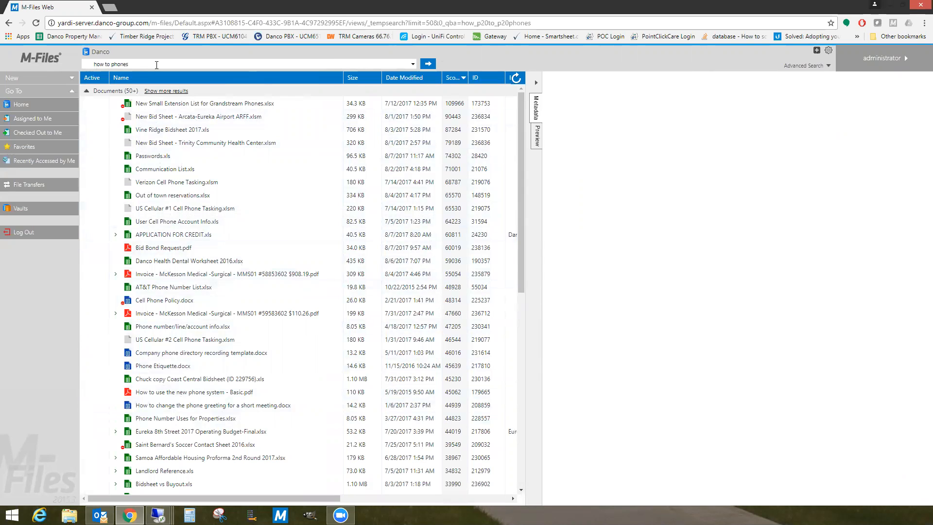
left_click_drag(133, 63, 91, 66)
key("BackSpace")
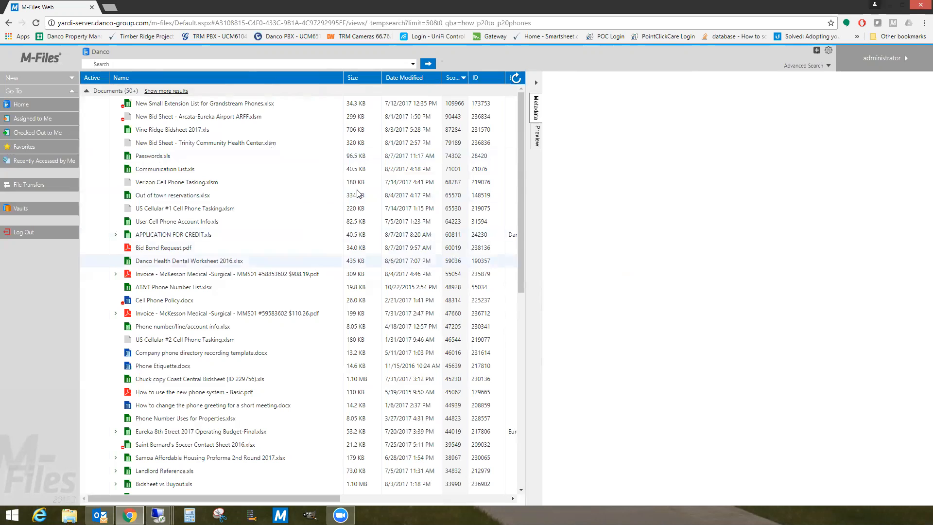
key("Return")
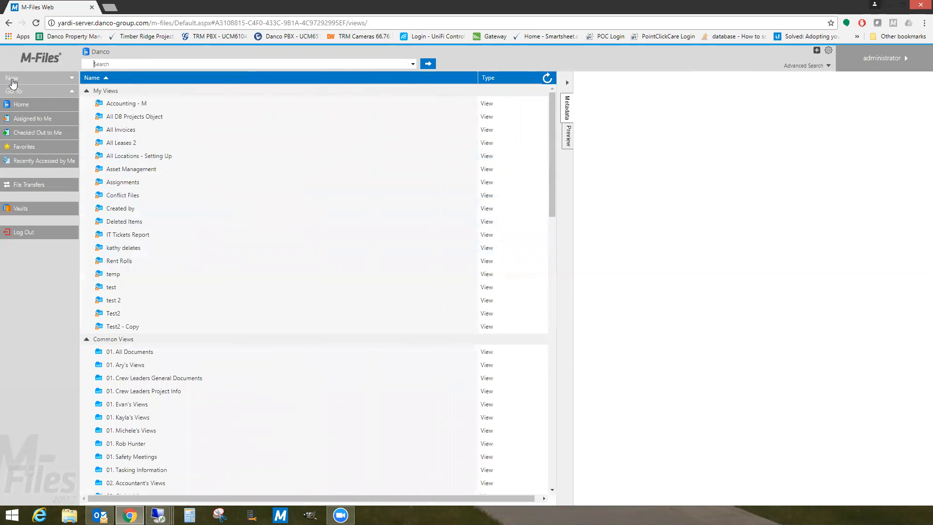
- Upload the Desktop file 'AT&T correct billing & invoice tracking' xlsx as a new document
left_click(62, 80)
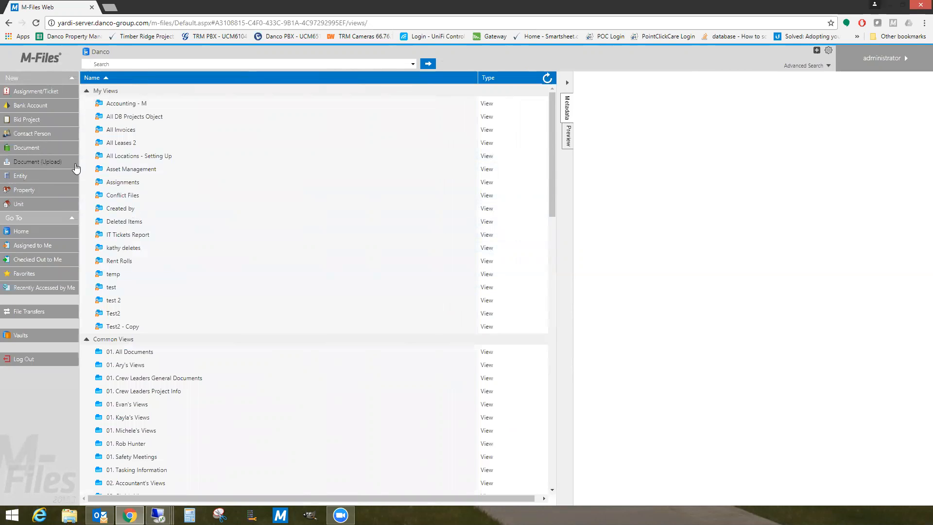
left_click(29, 163)
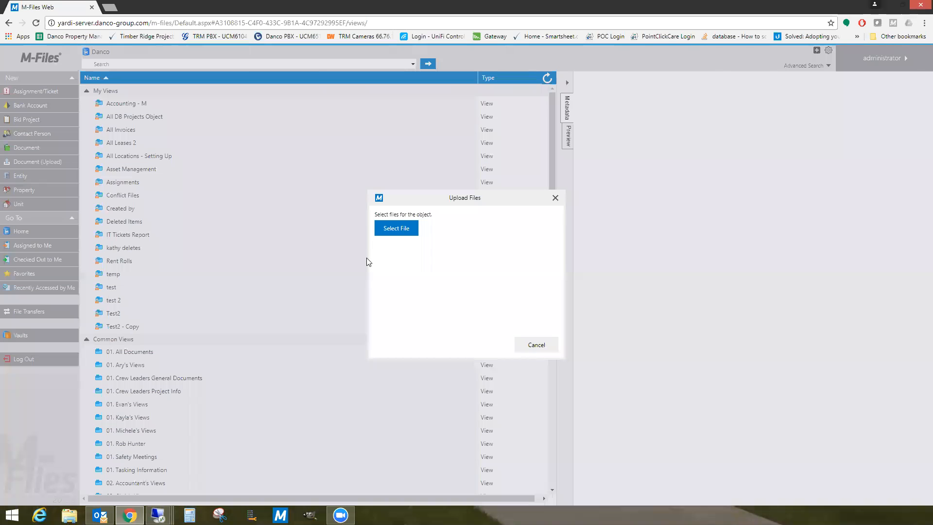
left_click_drag(396, 200, 379, 147)
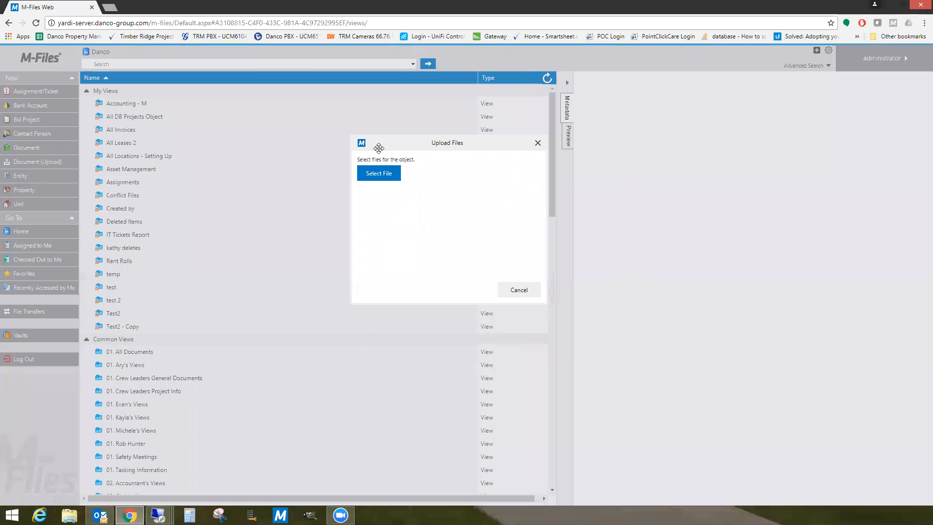
left_click(369, 175)
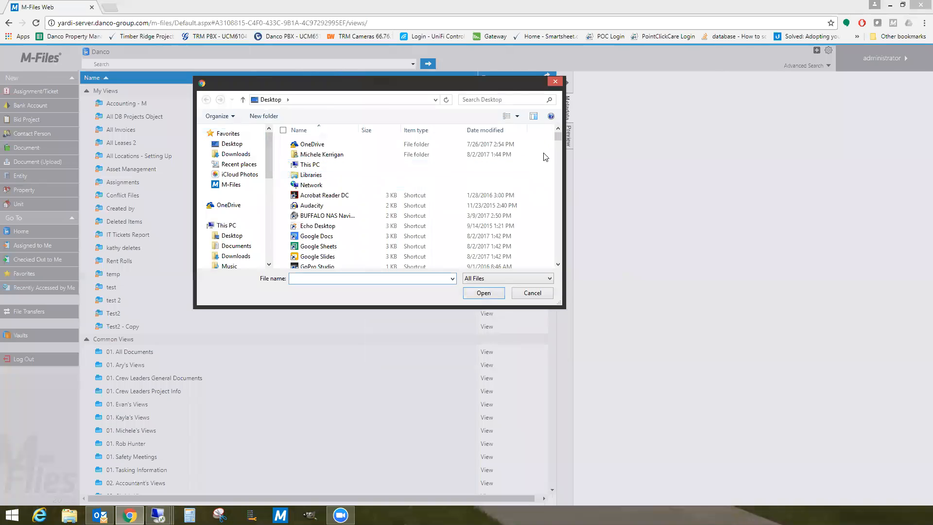
left_click_drag(559, 141, 519, 167)
left_click(338, 226)
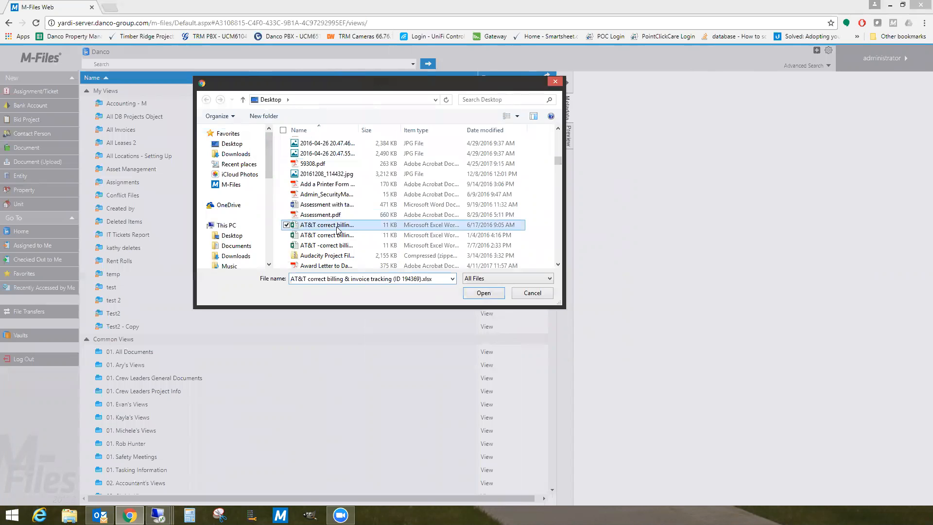
left_click(482, 293)
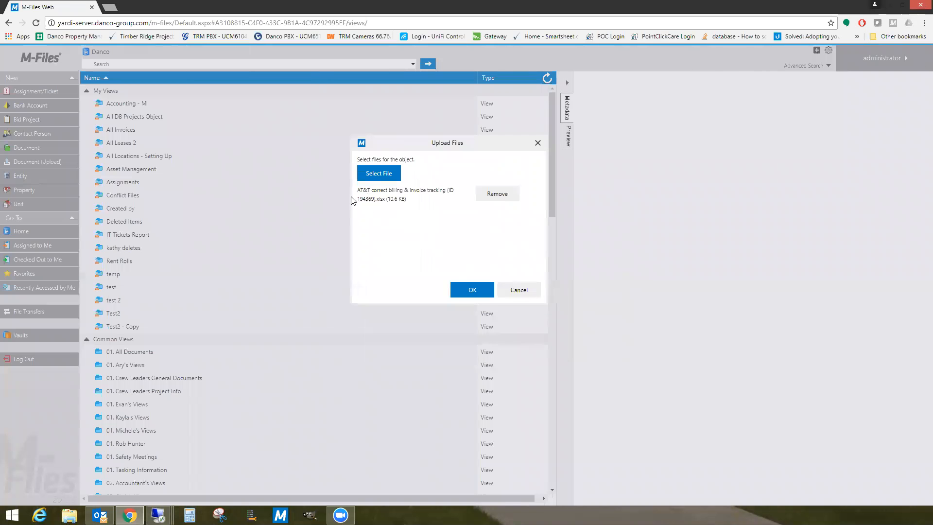
left_click_drag(359, 189, 406, 202)
left_click(412, 201)
- Confirm the upload and set the document class to Information Technology > How To's
left_click(467, 291)
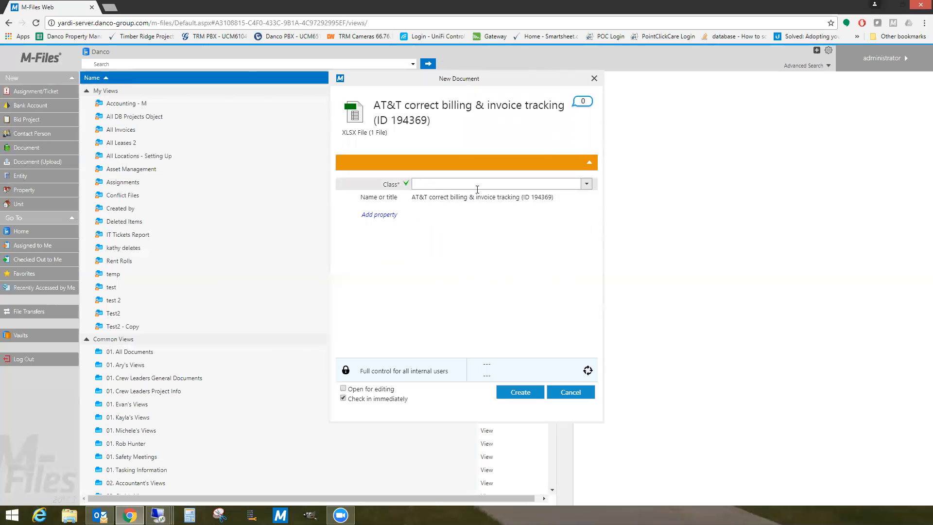
left_click(586, 185)
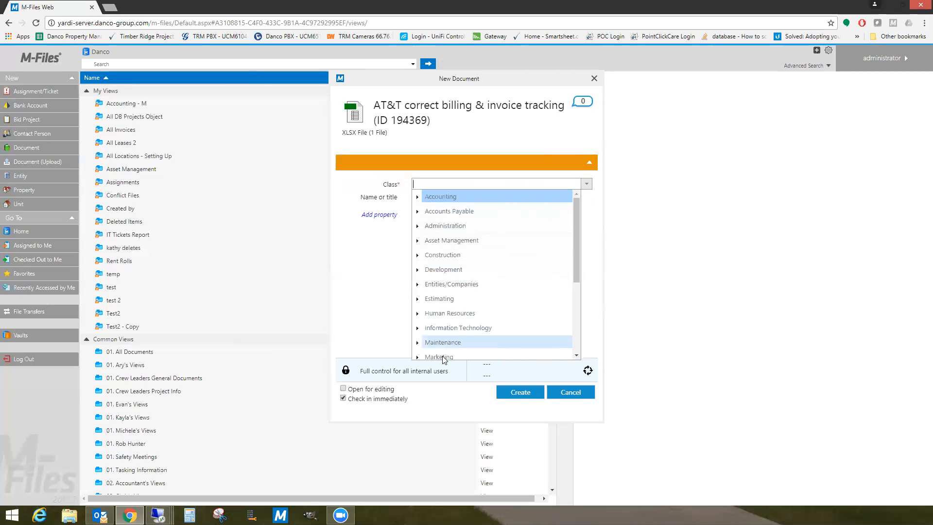
left_click(416, 197)
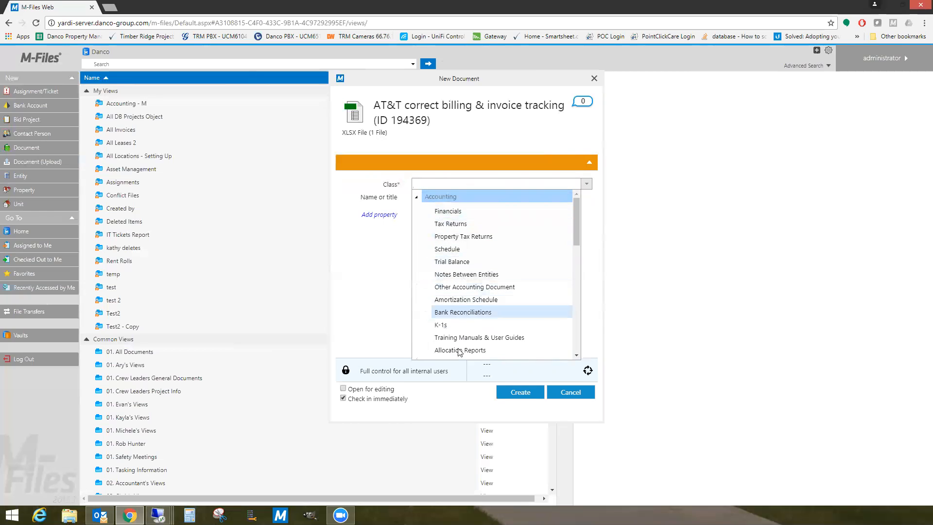
left_click(417, 198)
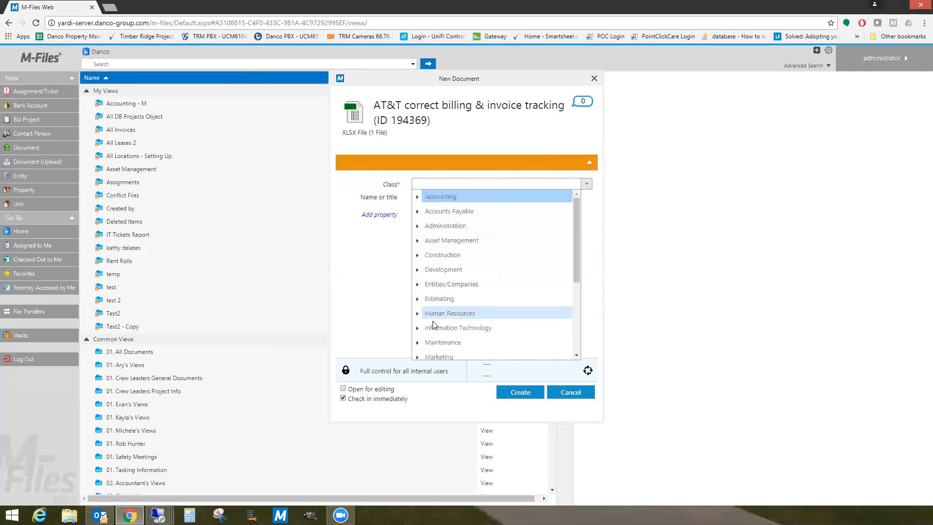
left_click(418, 328)
scroll(438, 291, "down", 3)
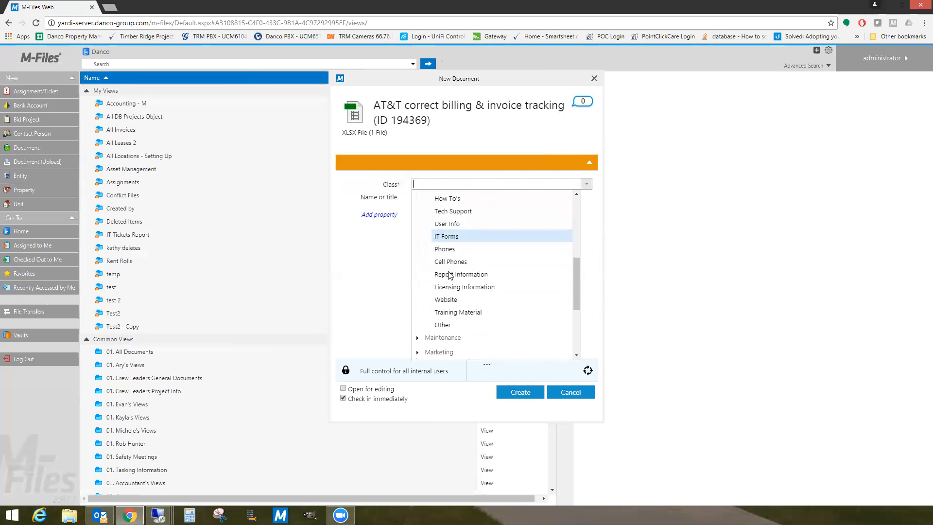
scroll(456, 252, "up", 2)
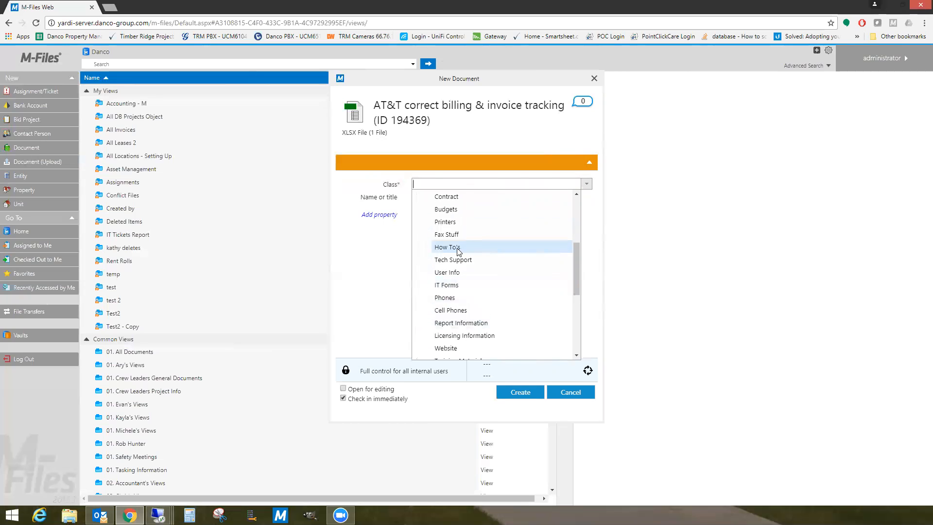
left_click(456, 248)
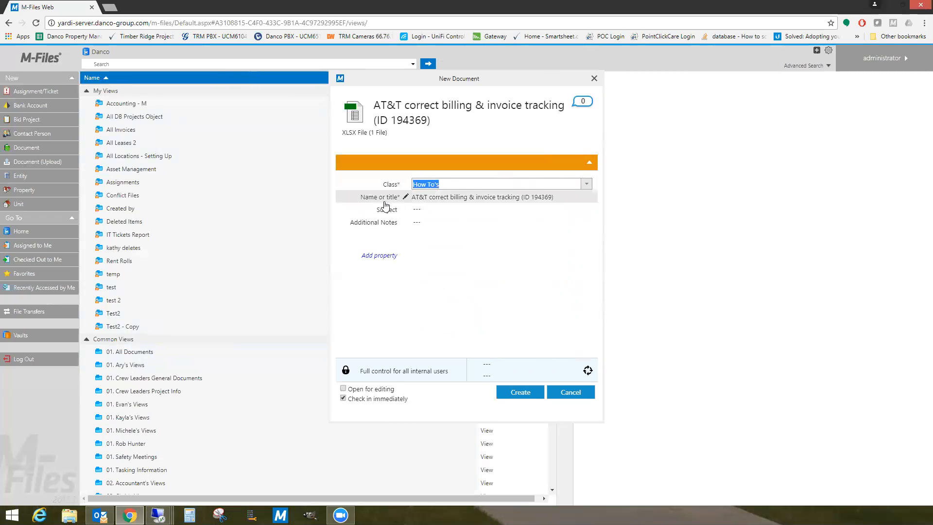
- Title the document 'Test -Delete Later' and set its Subject to Danco Terminal Server
left_click(559, 198)
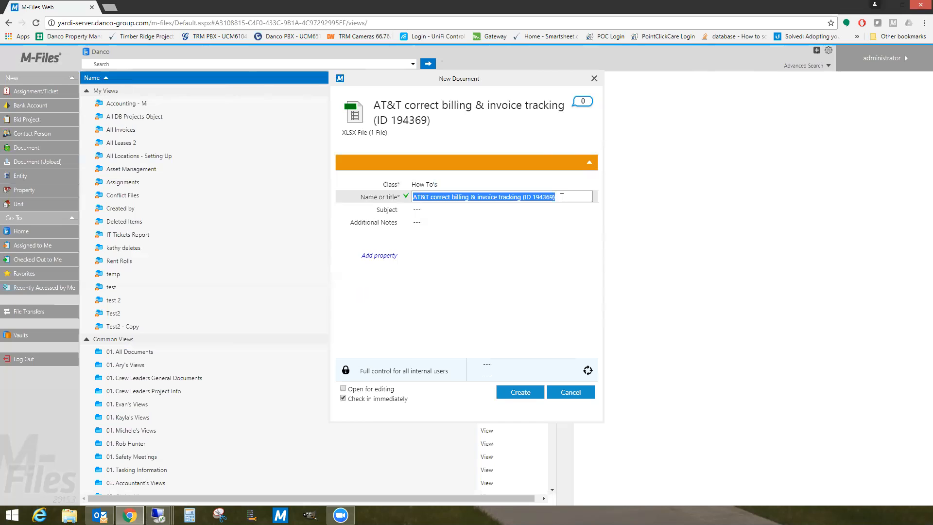
type("Test")
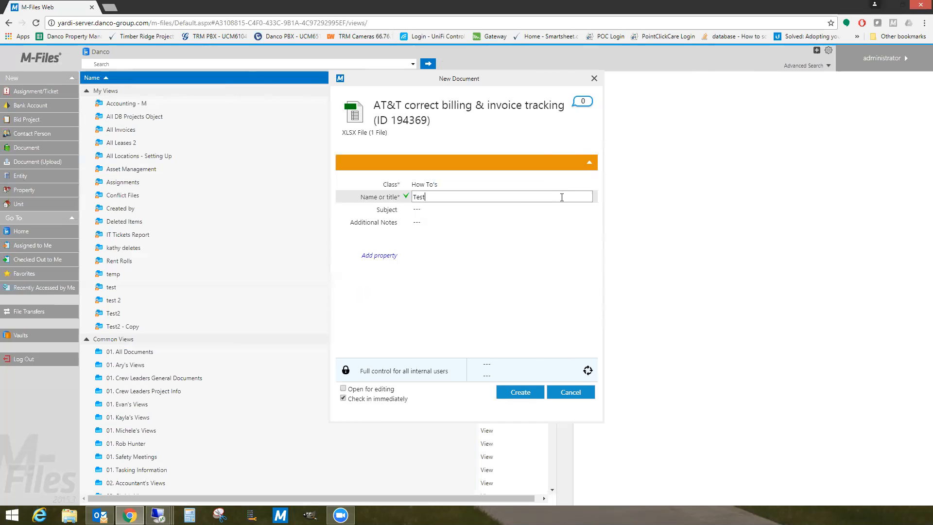
type(" -Delete Later")
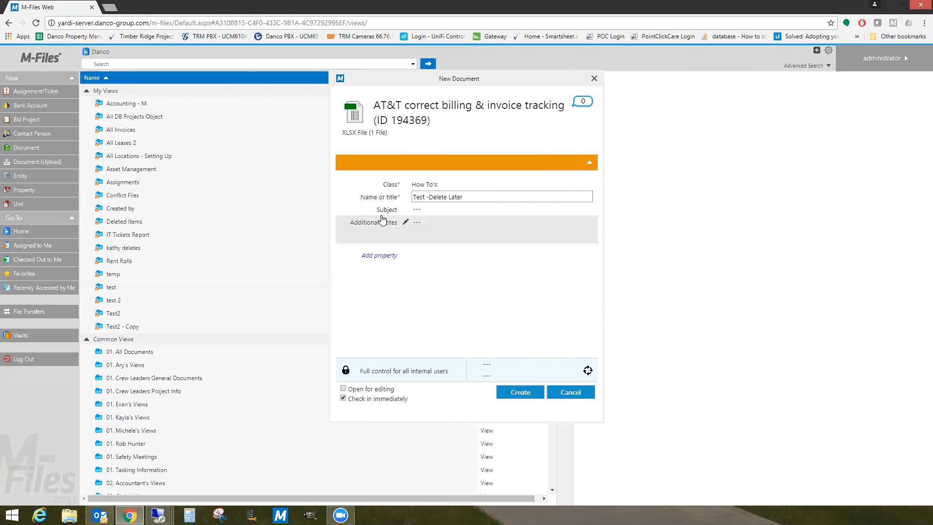
left_click(460, 215)
left_click(583, 212)
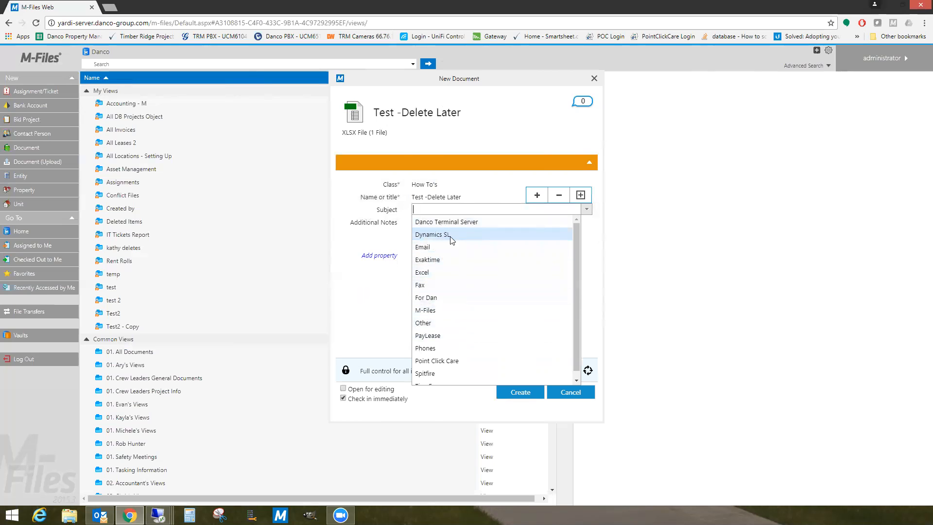
left_click(430, 222)
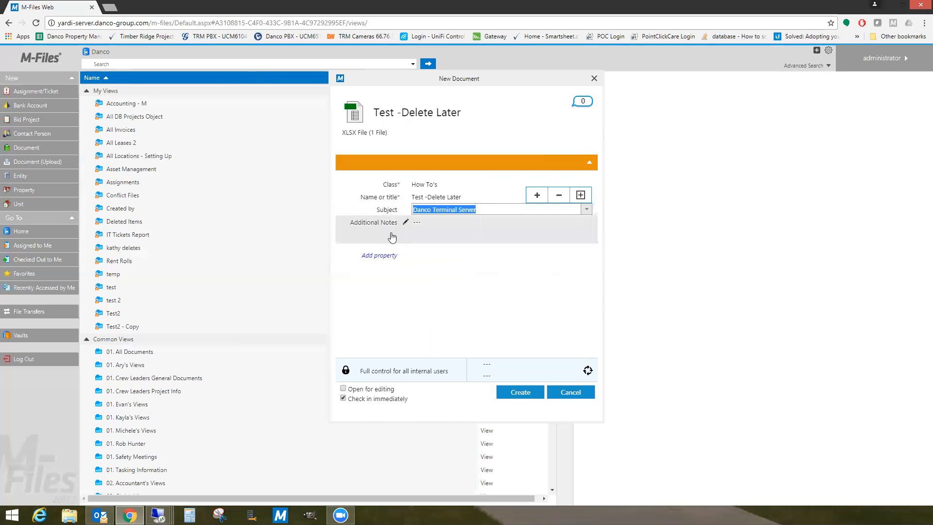
- Type and then erase Additional Notes text, and clear the Subject value
left_click(433, 233)
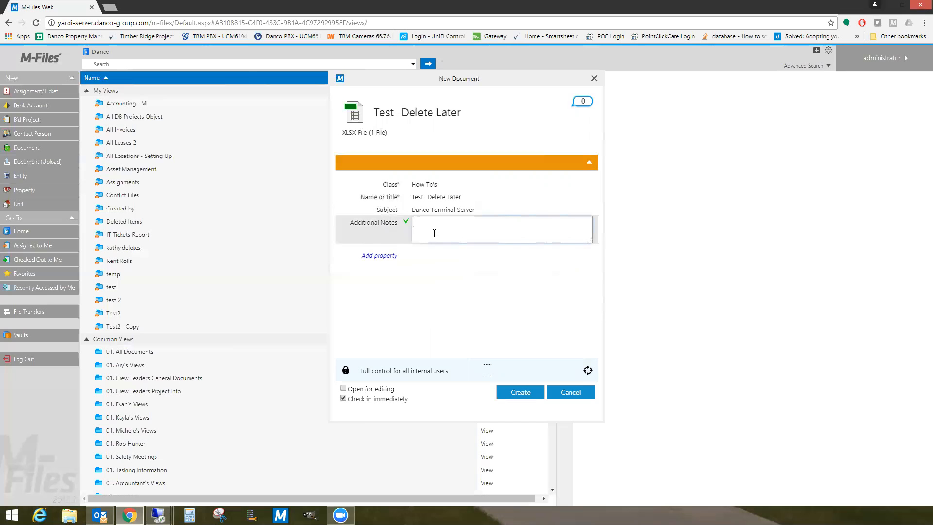
type("ommunication list, phone number")
left_click_drag(528, 223, 368, 224)
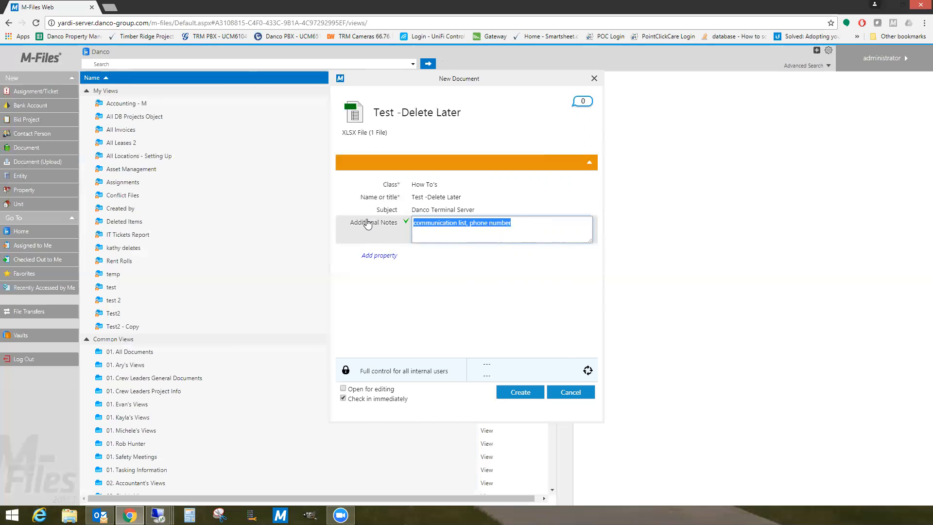
key("Delete")
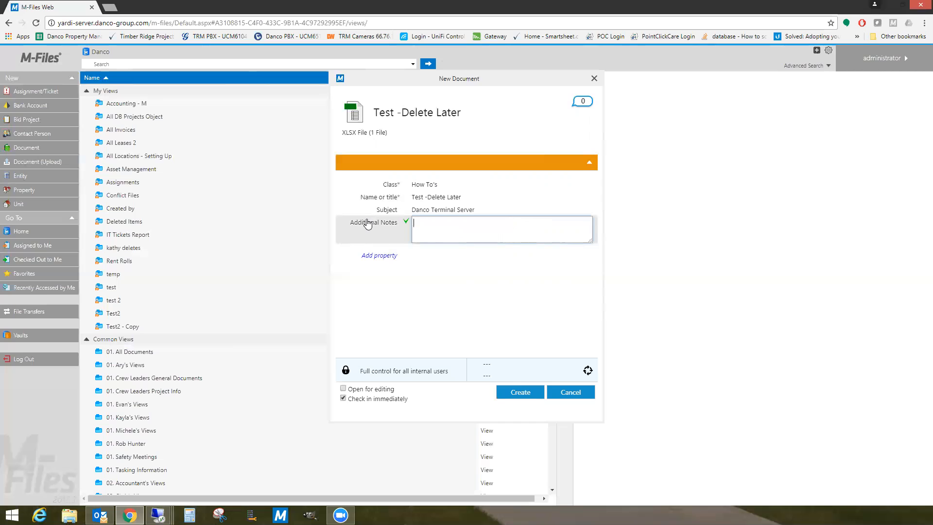
left_click(510, 209)
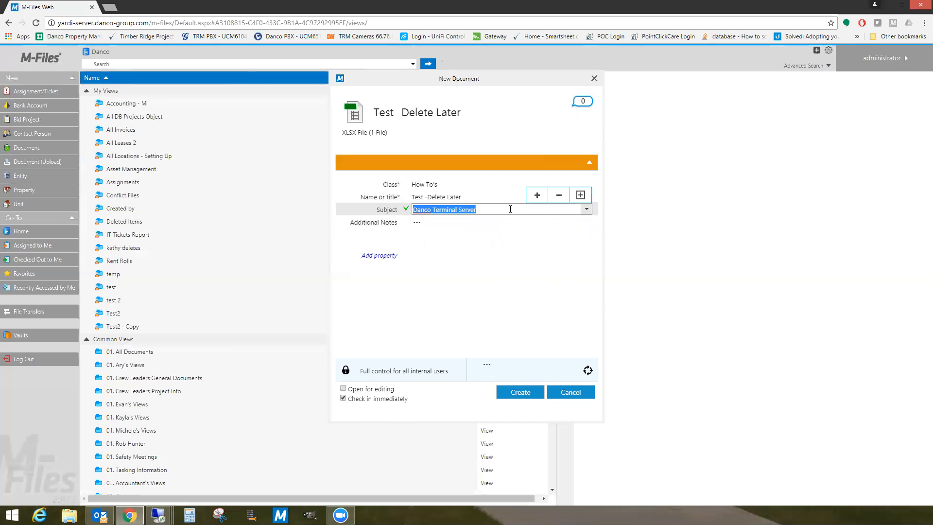
key("Delete")
- Leave Subject empty and change the document class to Construction > Construction
left_click(490, 142)
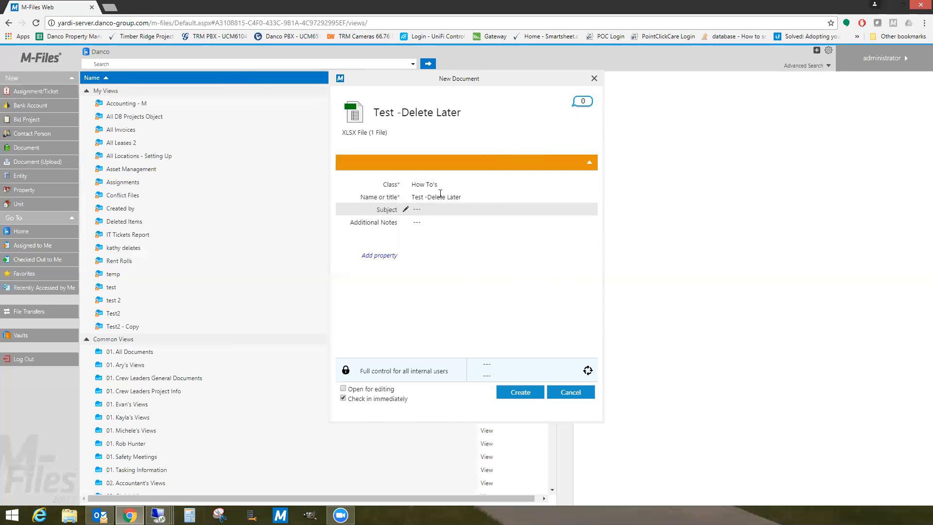
left_click(469, 189)
left_click(588, 186)
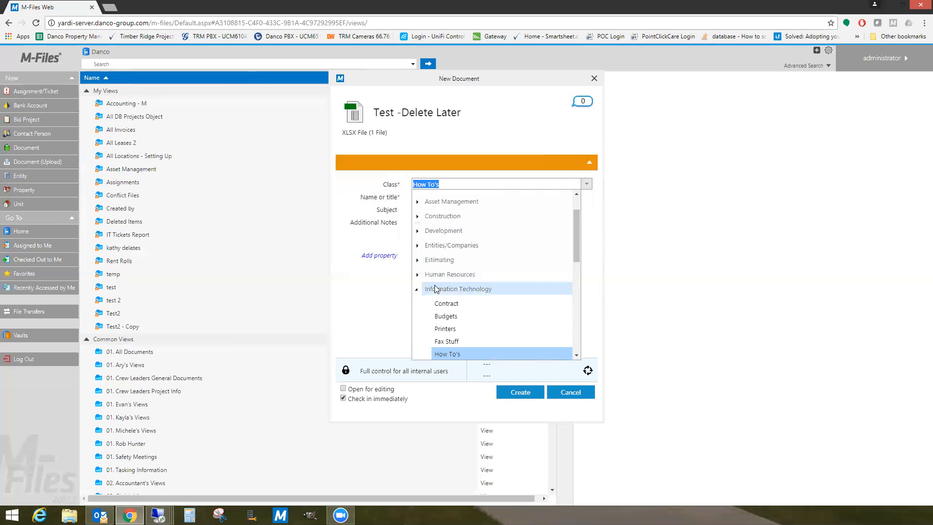
left_click(418, 217)
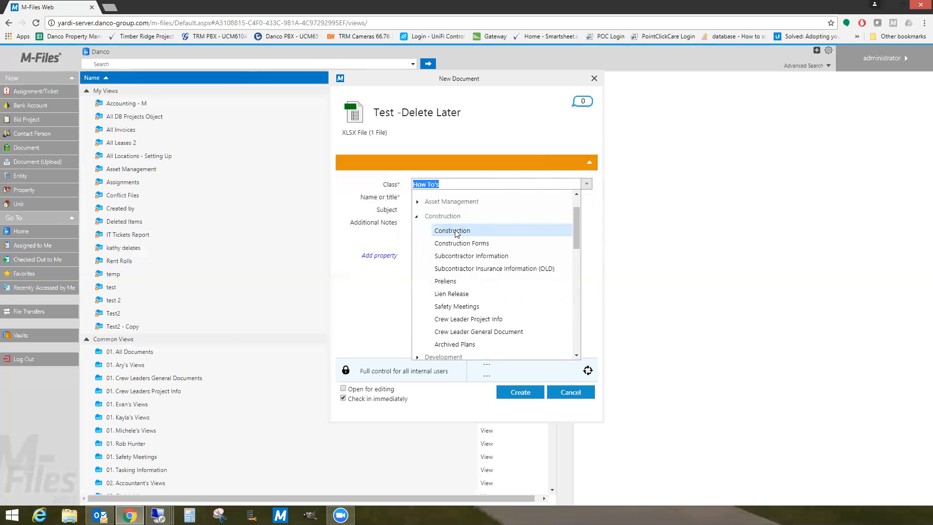
scroll(472, 240, "up", 5)
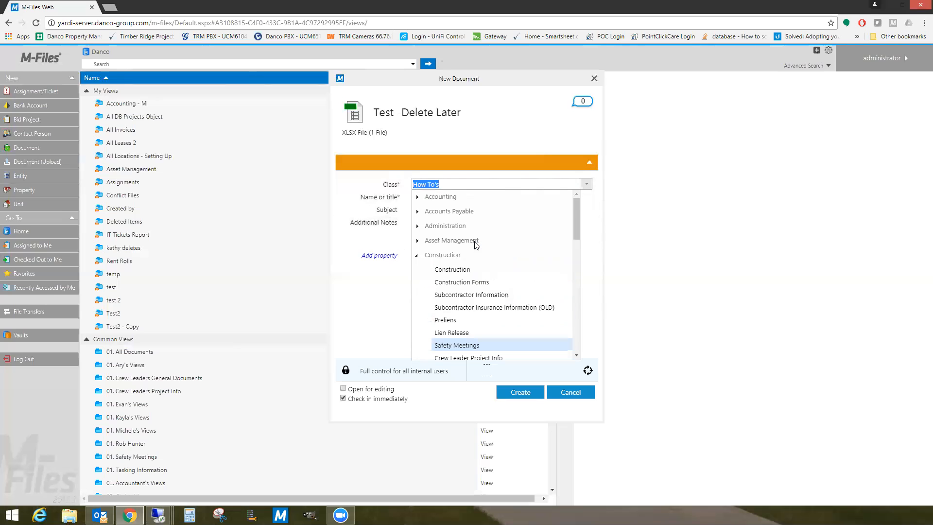
left_click(466, 270)
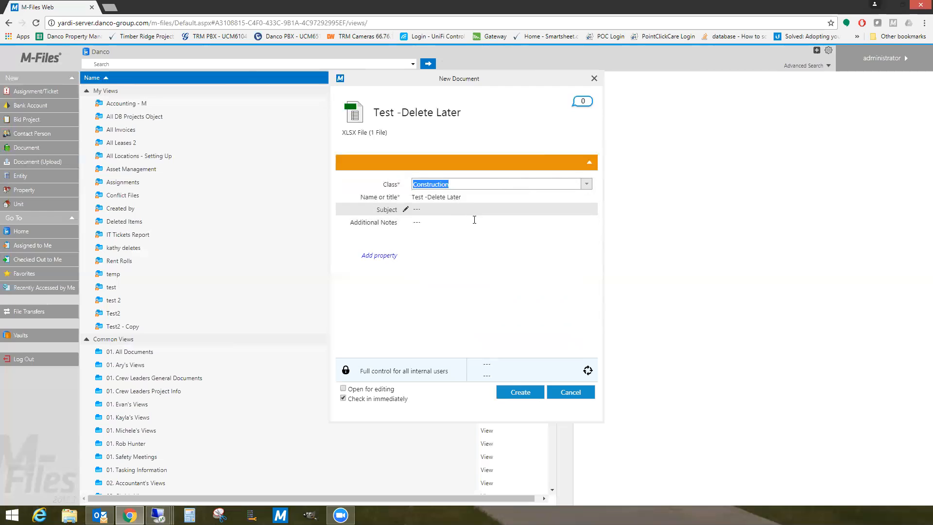
key("Tab")
key("Tab")
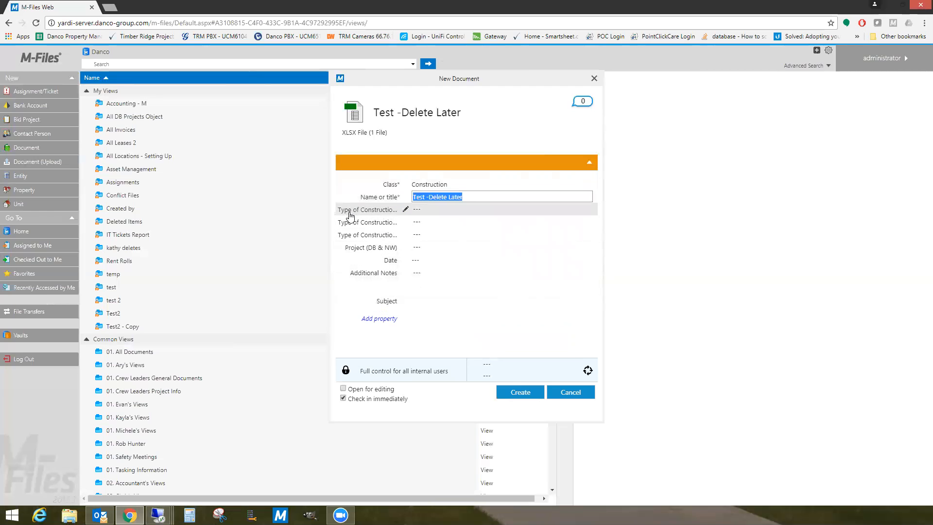
- Set the two Type of Construction values to 04 - Masonry and Masonry
left_click(464, 211)
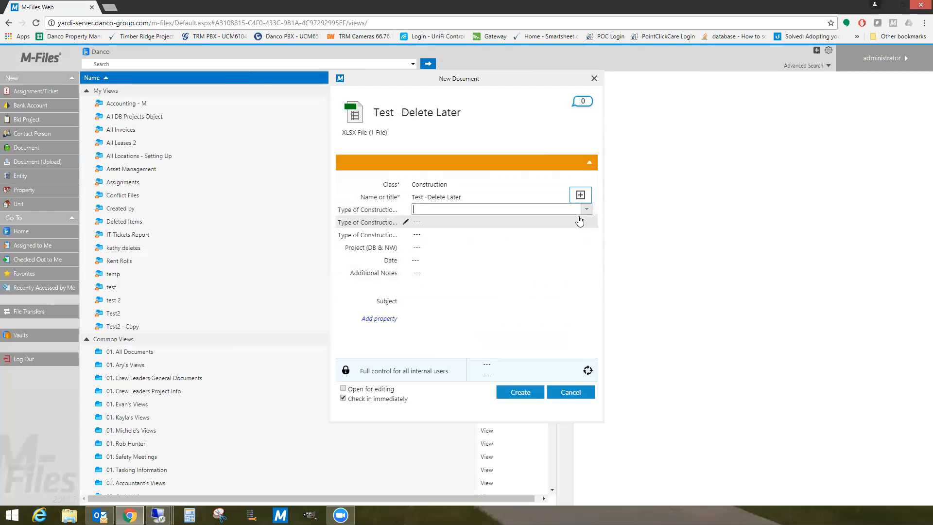
left_click(586, 209)
left_click(492, 256)
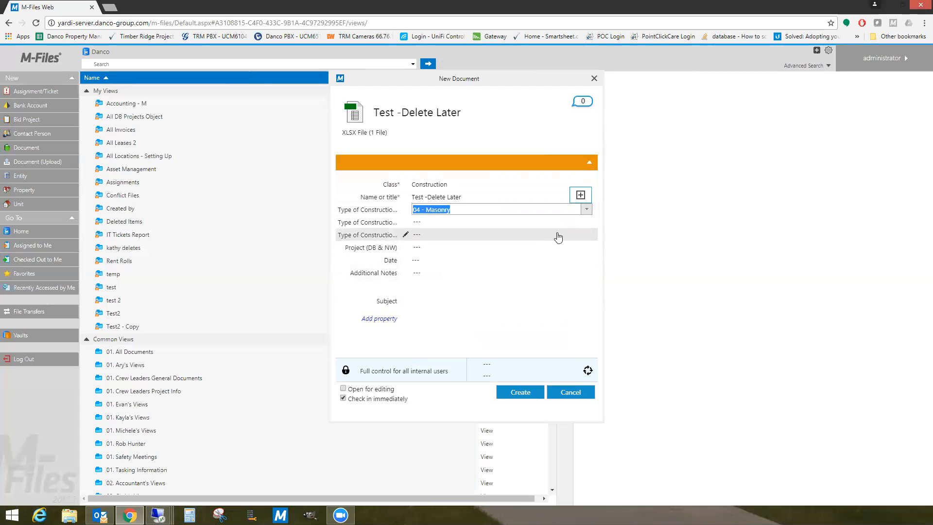
left_click(574, 222)
left_click(586, 222)
left_click(466, 249)
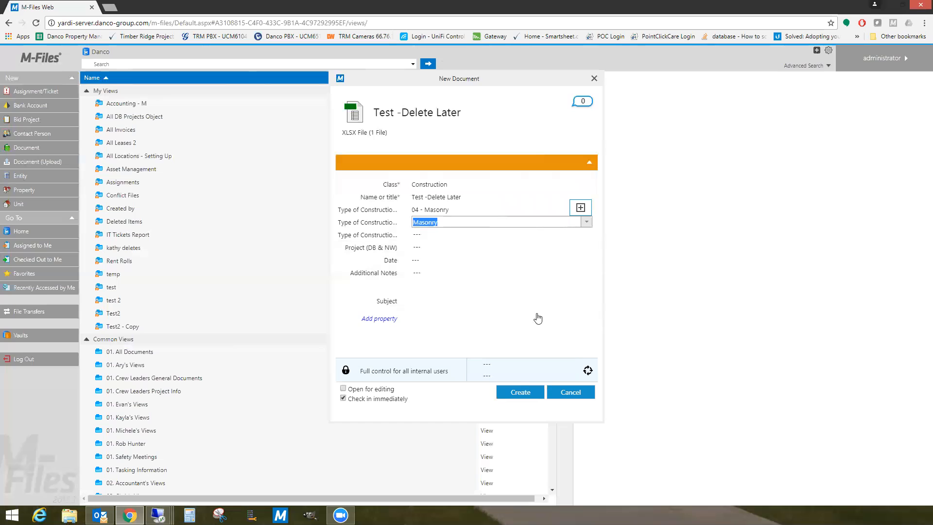
- Create the document, verify the finished upload in File Transfers, and open the account menu
left_click(523, 401)
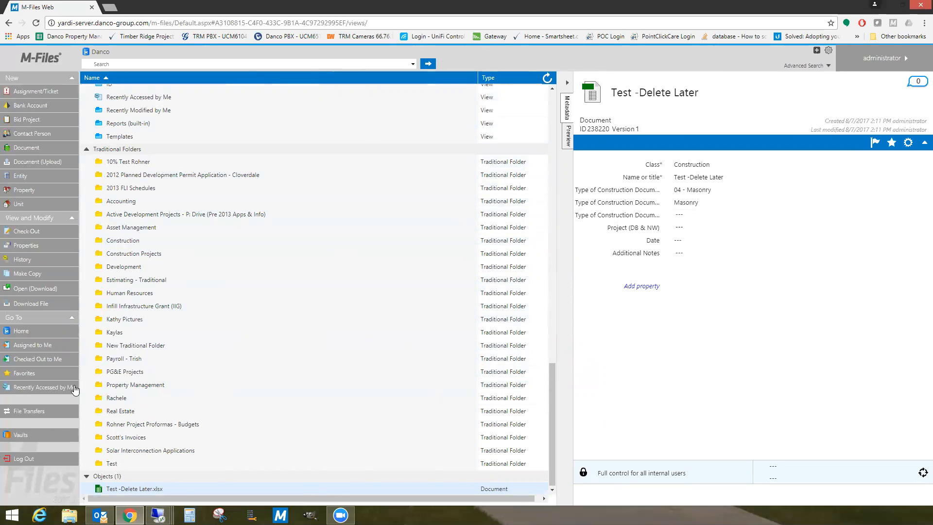
left_click(29, 412)
left_click(906, 60)
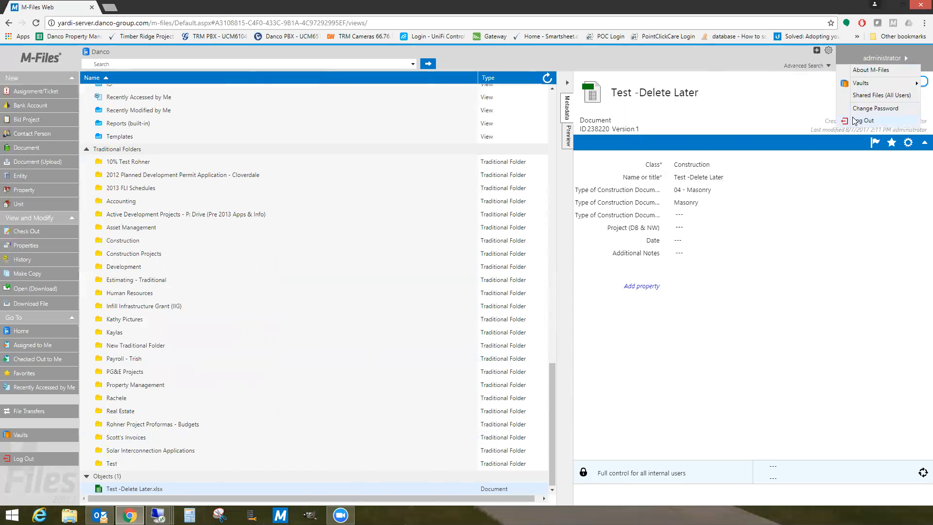
- Dismiss the account menu and open the 01. All Documents view under Common Views
left_click(574, 375)
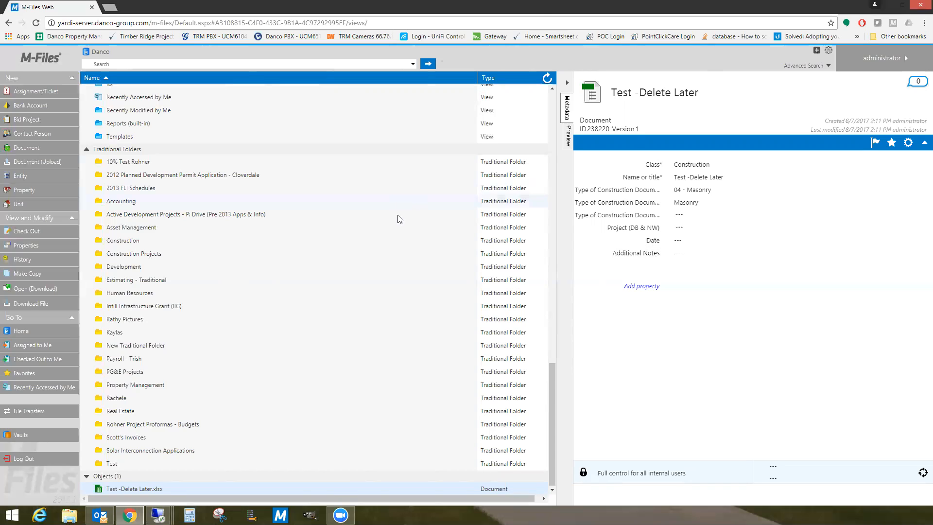
left_click_drag(551, 378, 567, 275)
scroll(146, 253, "up", 10)
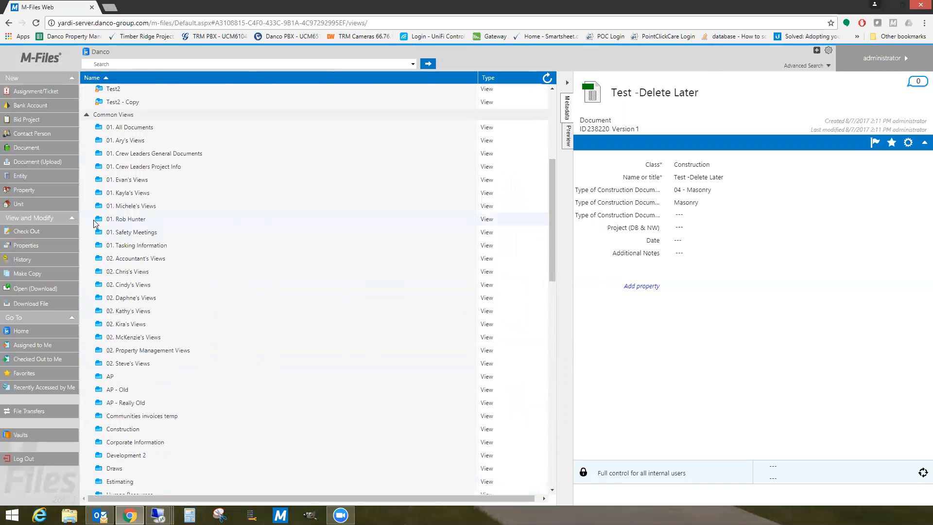
left_click(138, 227)
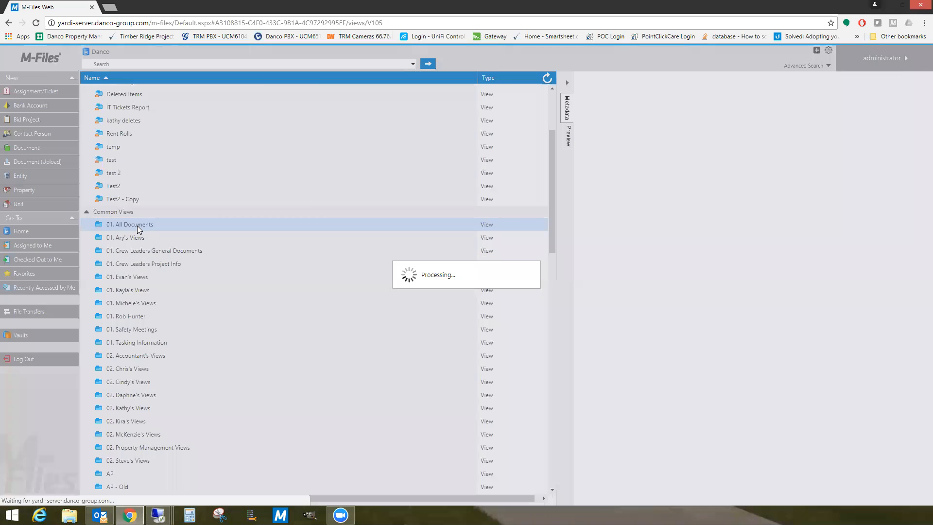